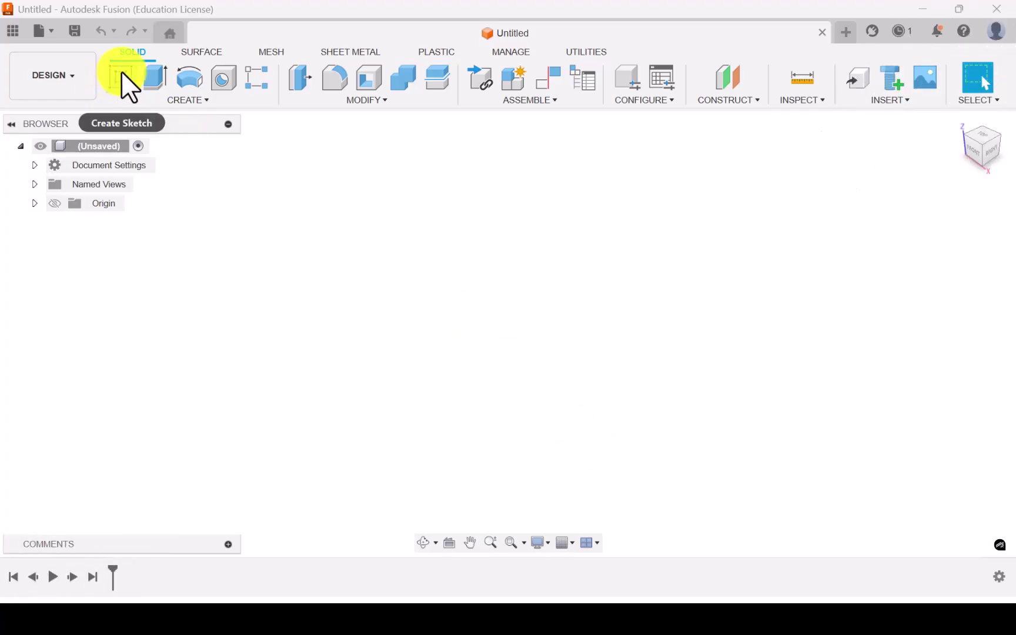
- Start a new sketch on the XY ground plane and bring up the polygon shape options
left_click(121, 72)
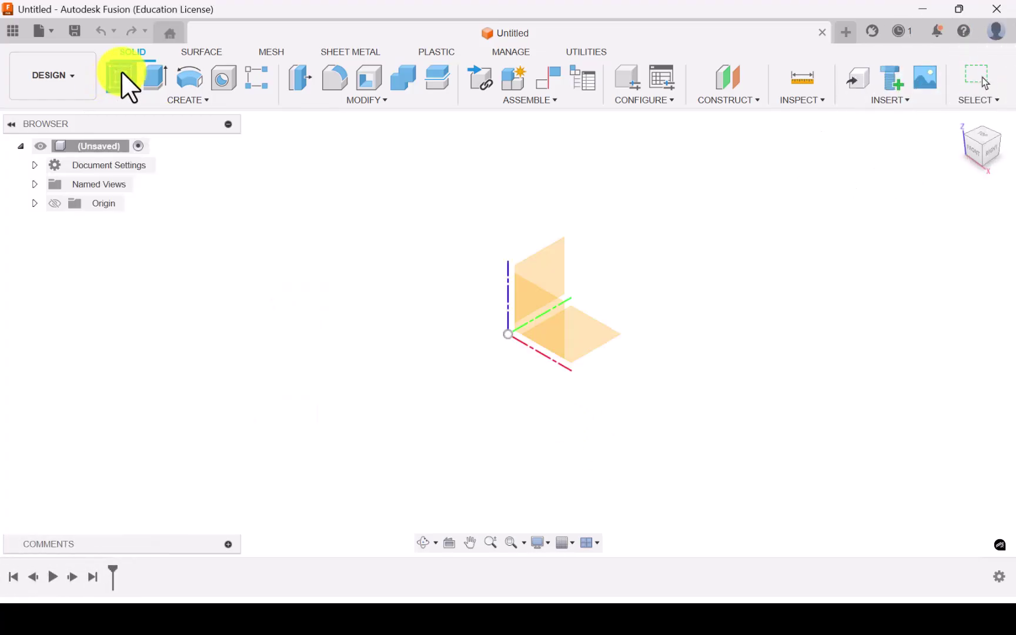
left_click(597, 334)
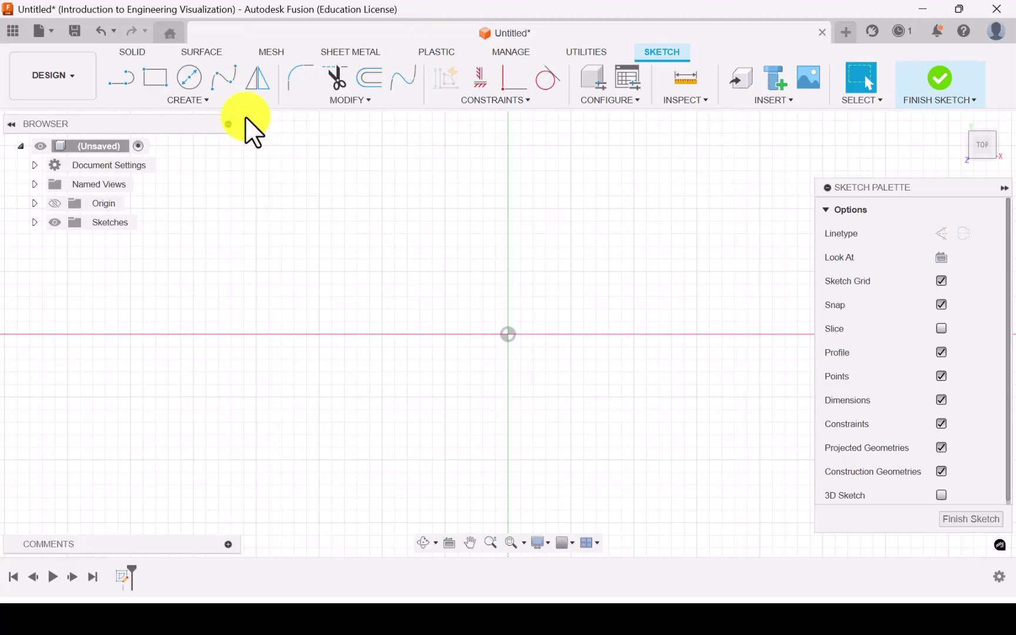
left_click(205, 101)
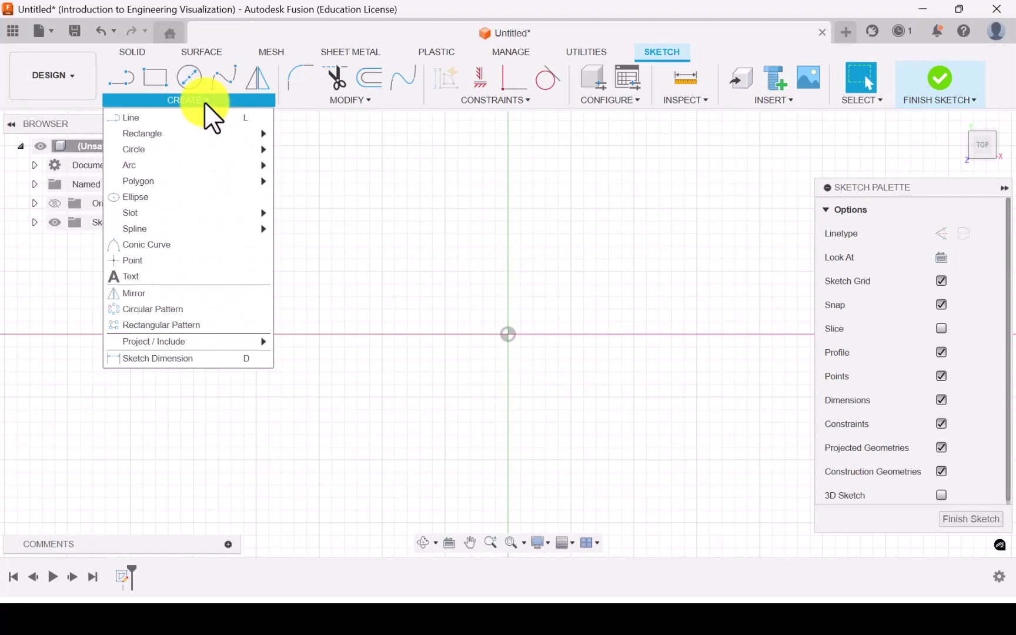
mouse_move(177, 182)
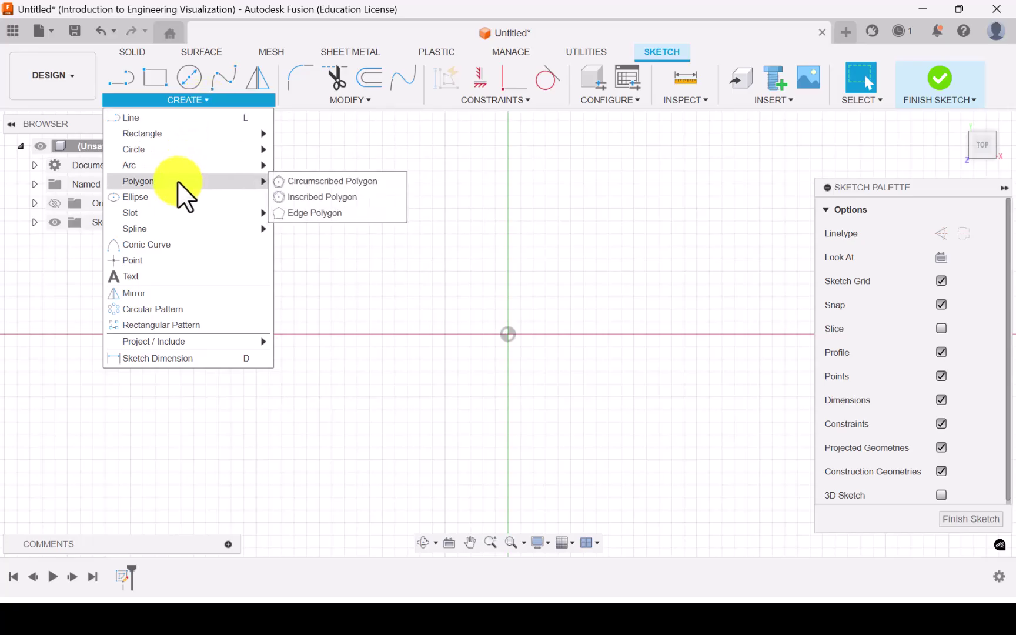
- Draw a circumscribed hexagon centred on the origin
left_click(319, 182)
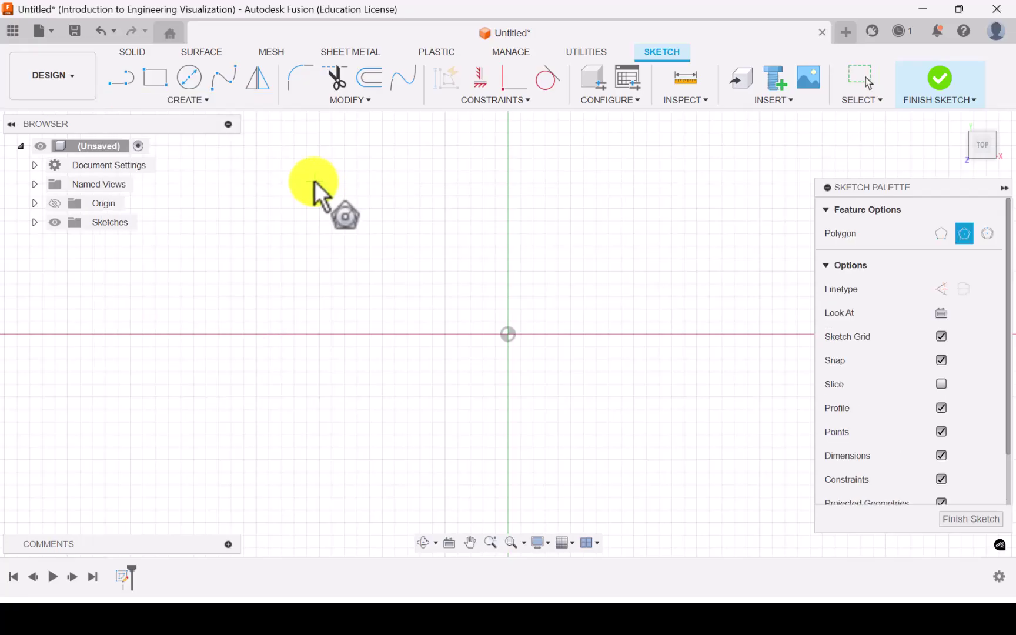
left_click(509, 339)
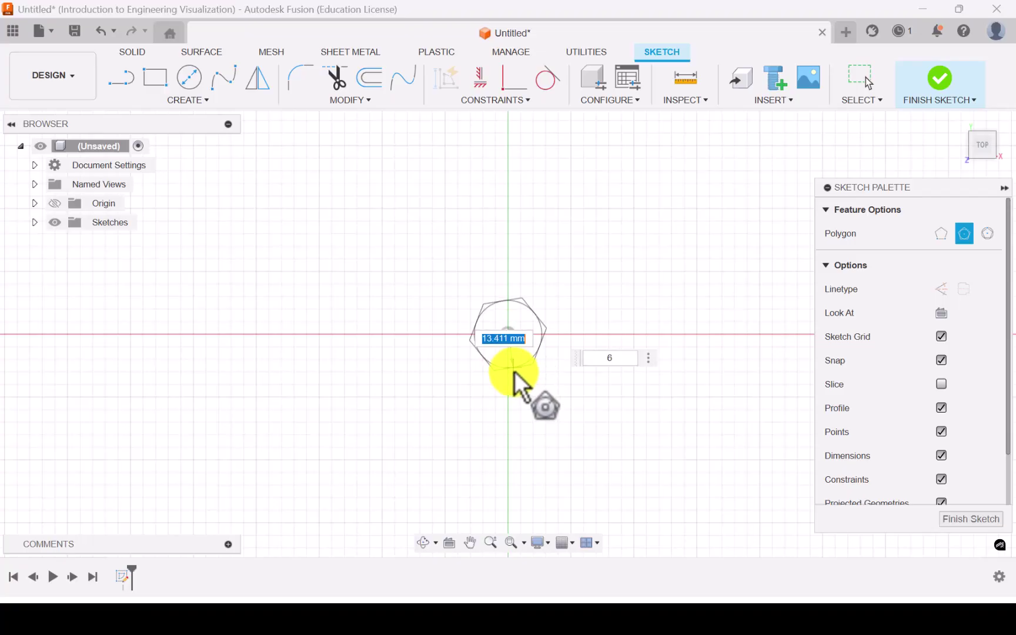
left_click(545, 403)
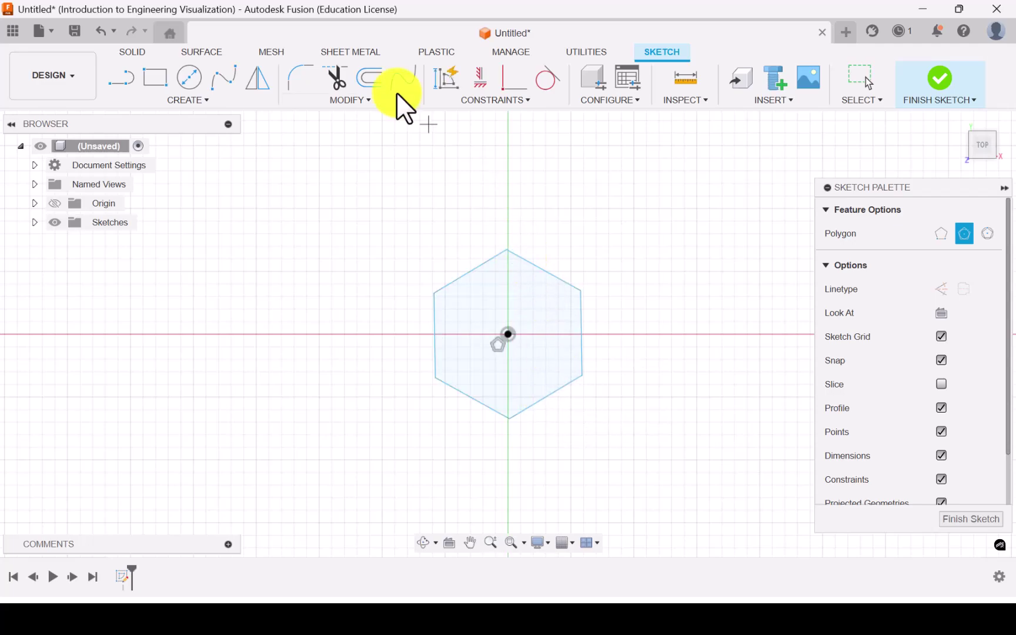
left_click(479, 72)
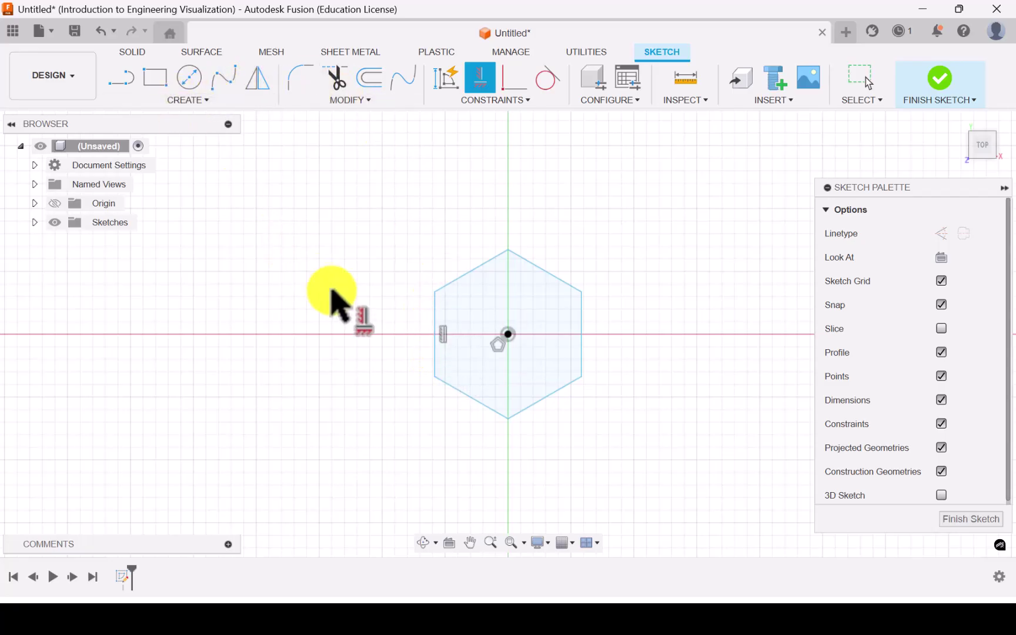
- Dimension the hexagon's left vertical side to 25 mm
key("d")
left_click(435, 322)
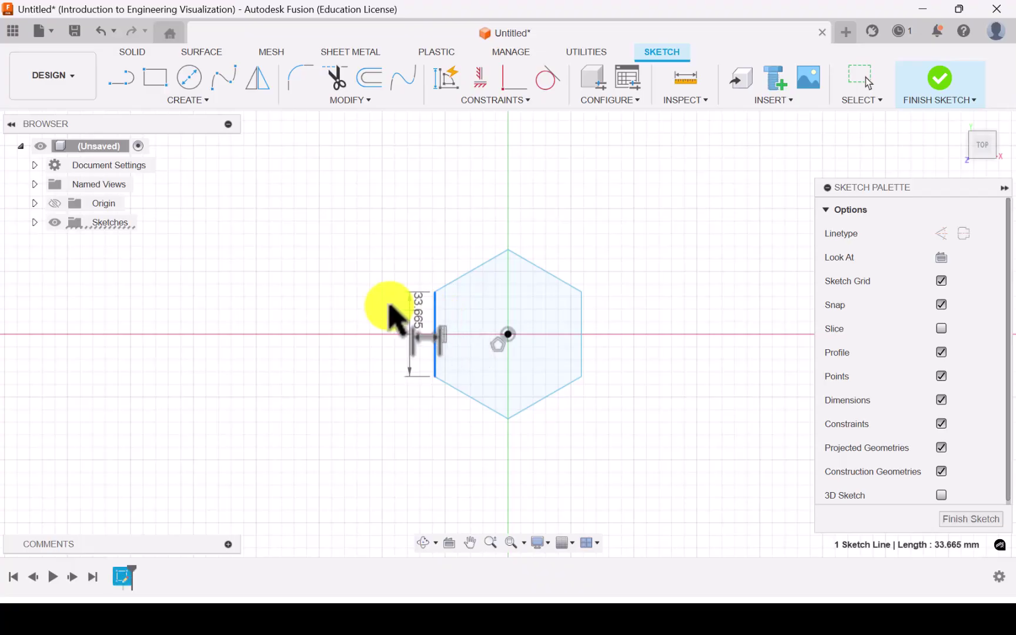
left_click(388, 323)
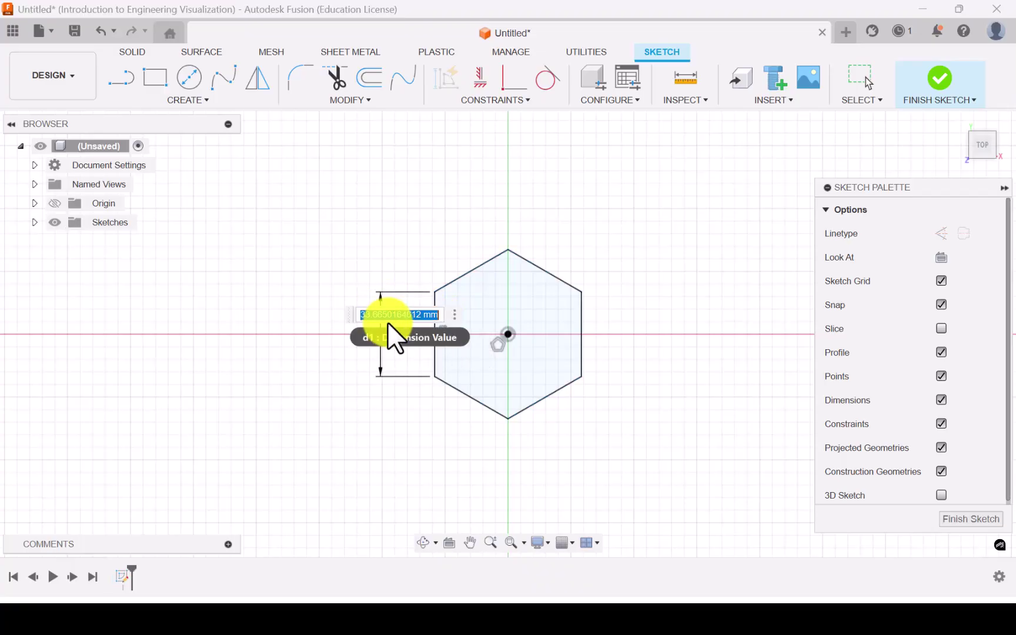
type("25")
key("Return")
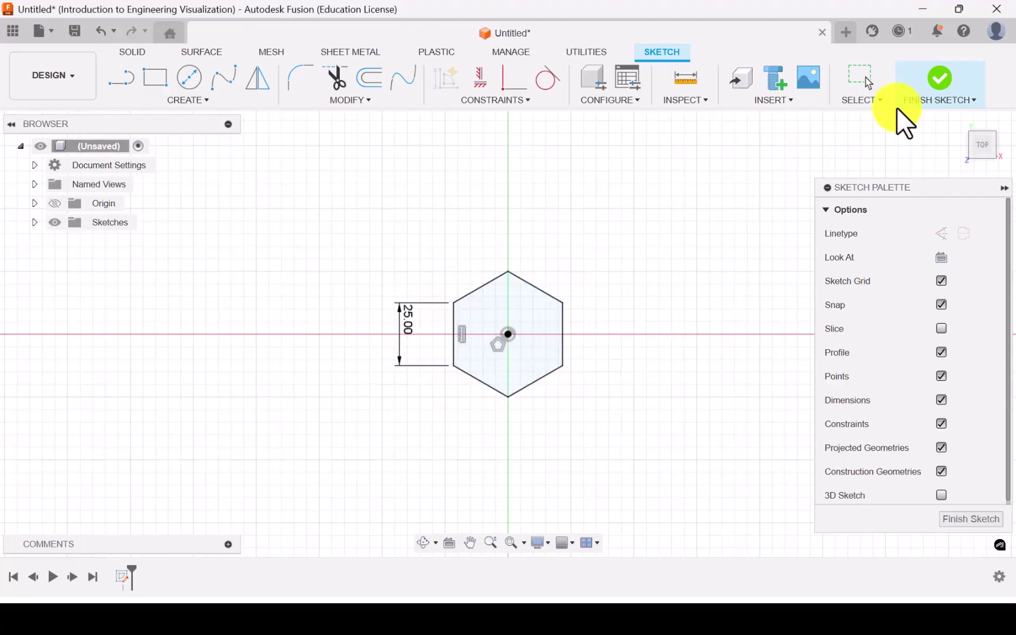
- Finish the sketch and extrude the hexagon profile upward 50 mm into a solid prism
left_click(946, 74)
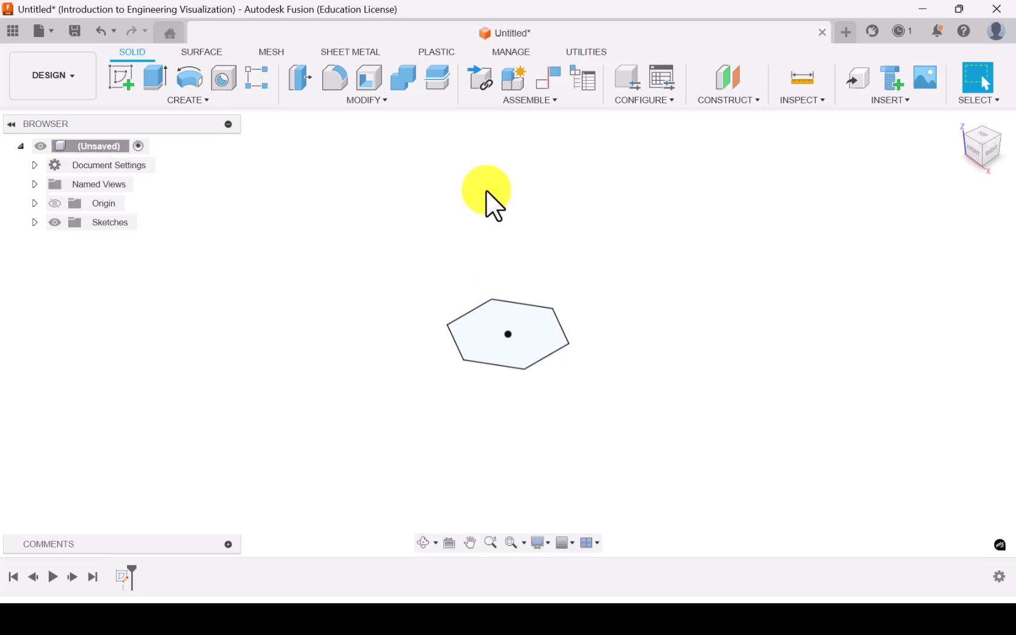
left_click(147, 71)
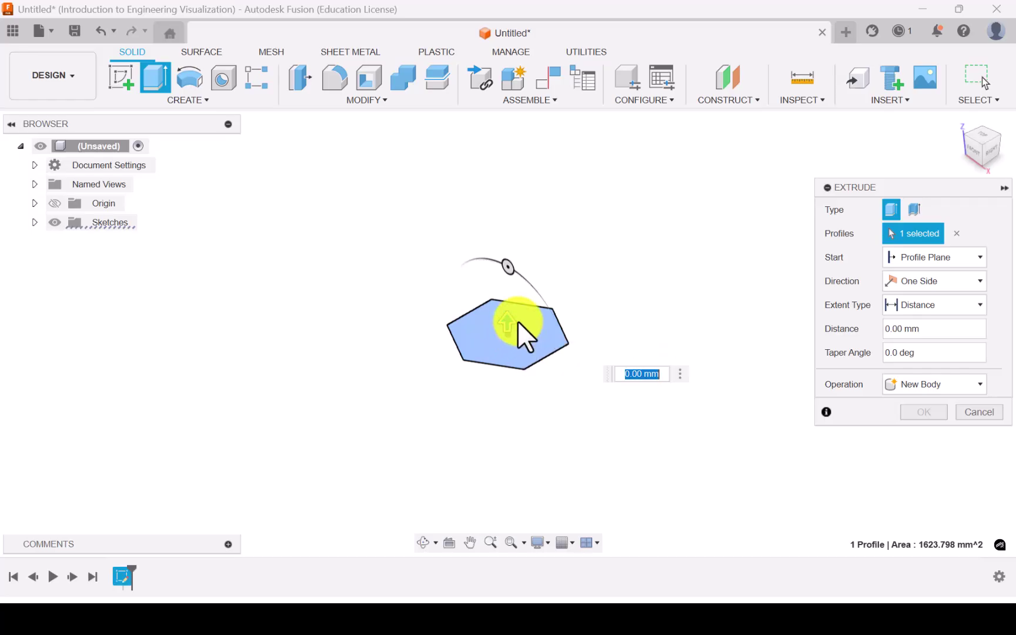
left_click_drag(508, 313, 505, 259)
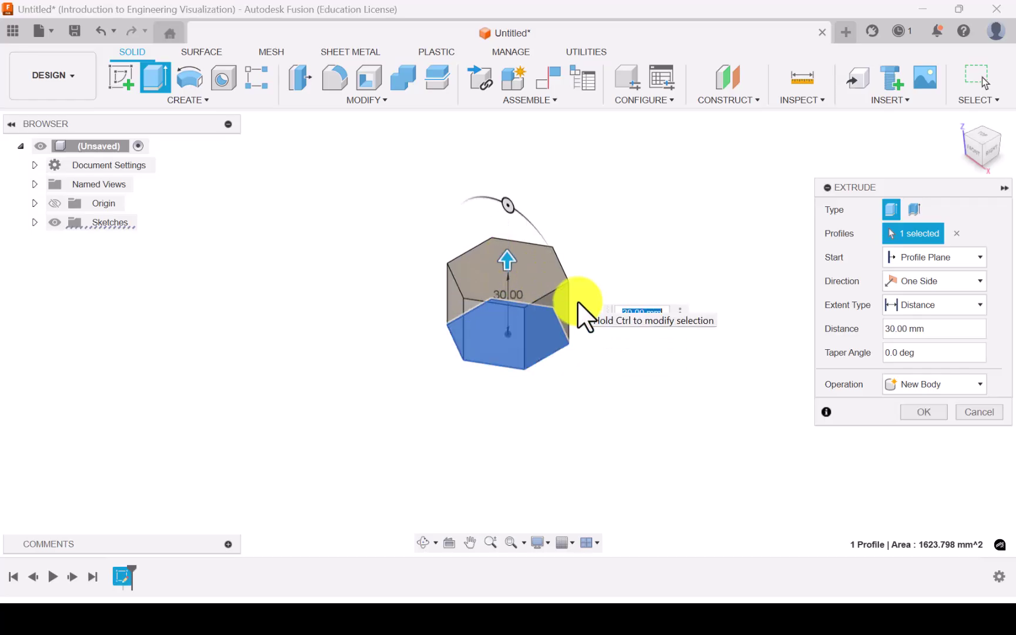
type("50")
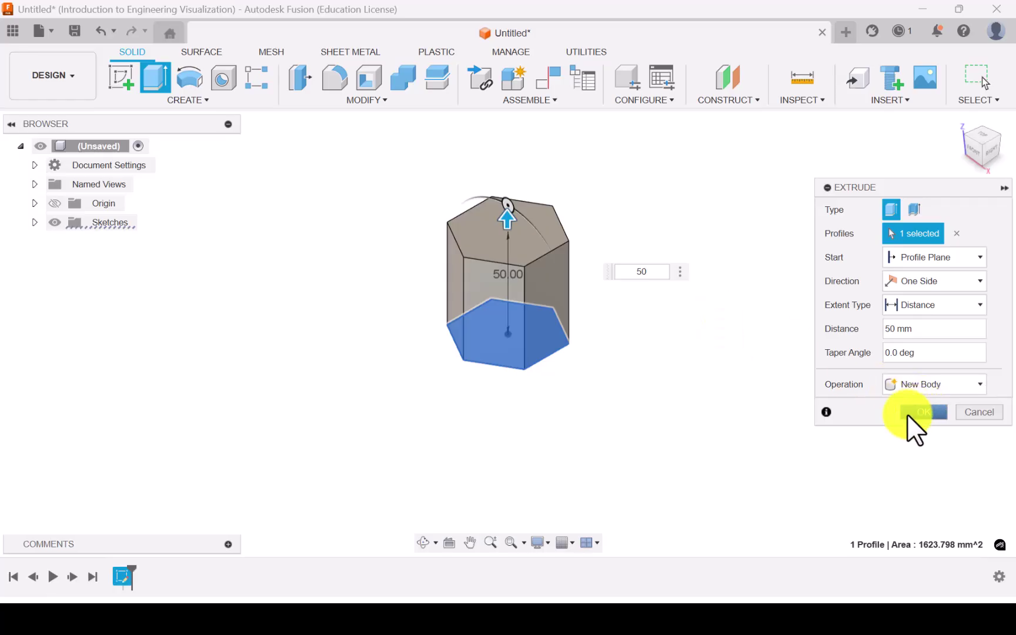
left_click(926, 411)
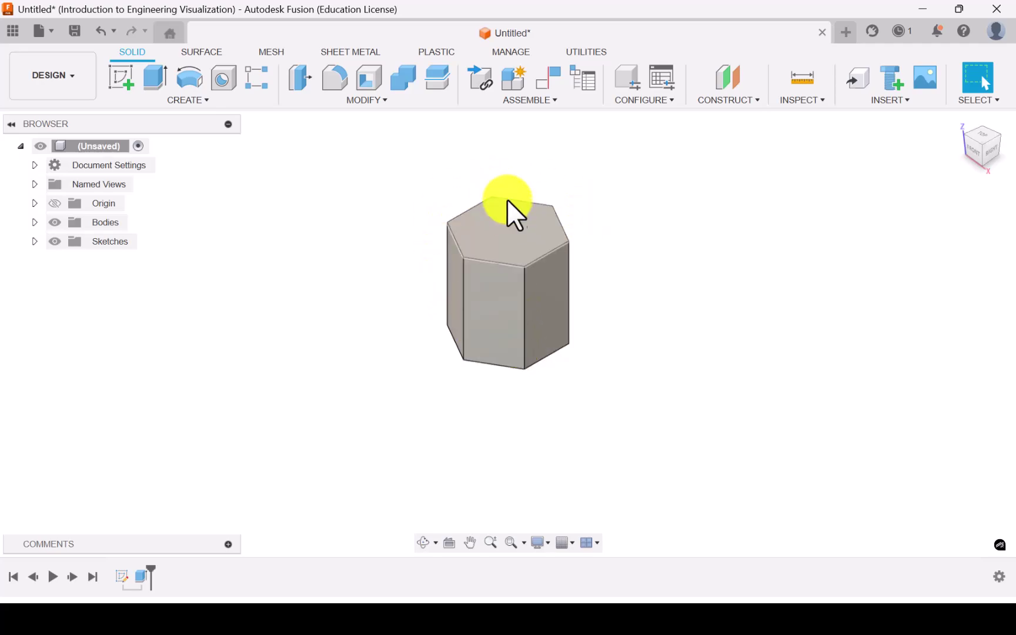
left_click(970, 147)
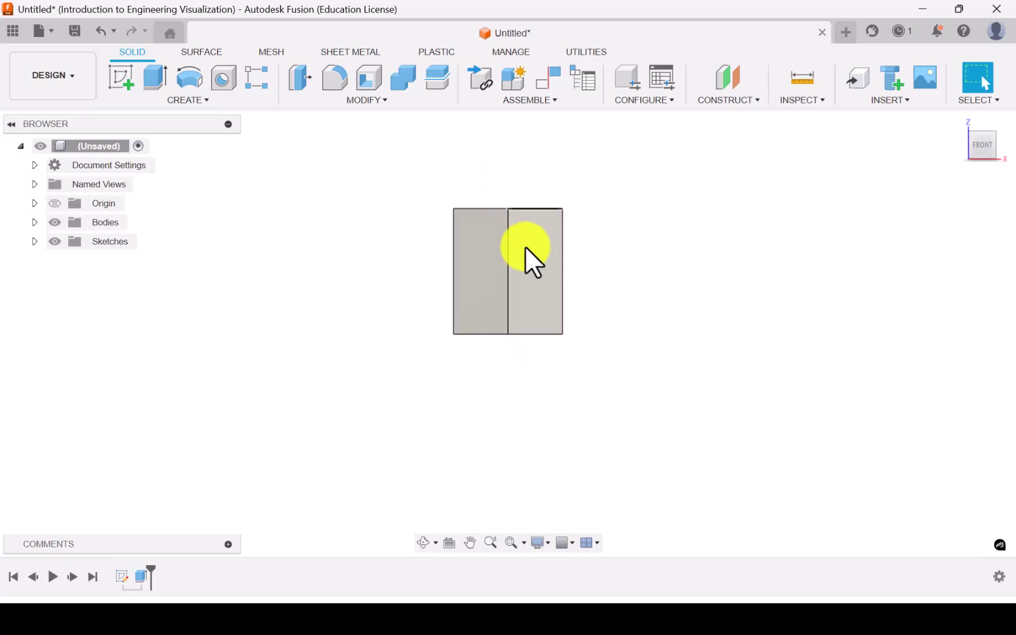
left_click(958, 120)
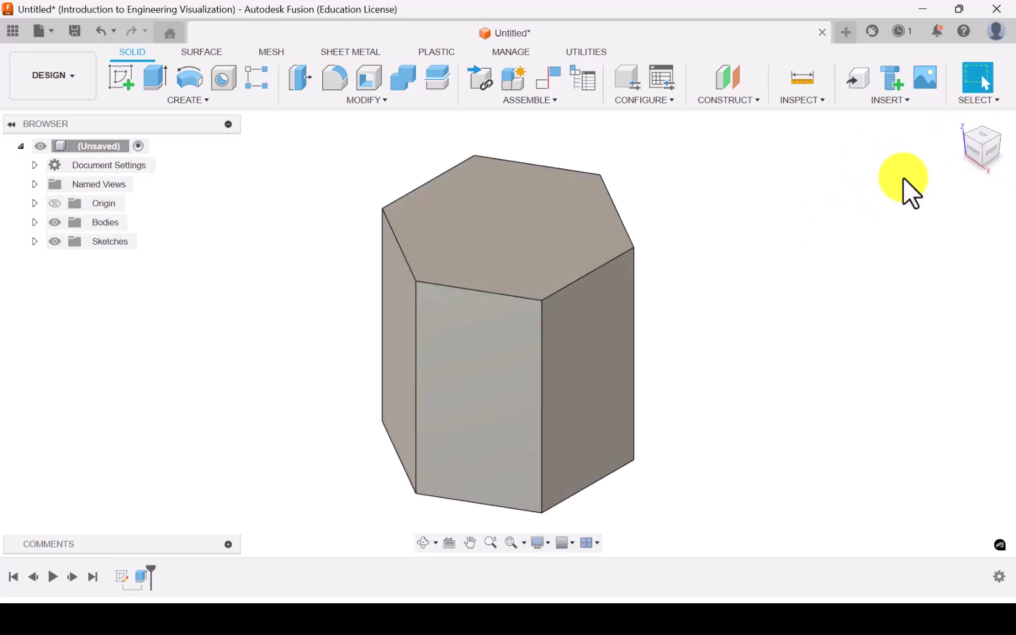
left_click(983, 135)
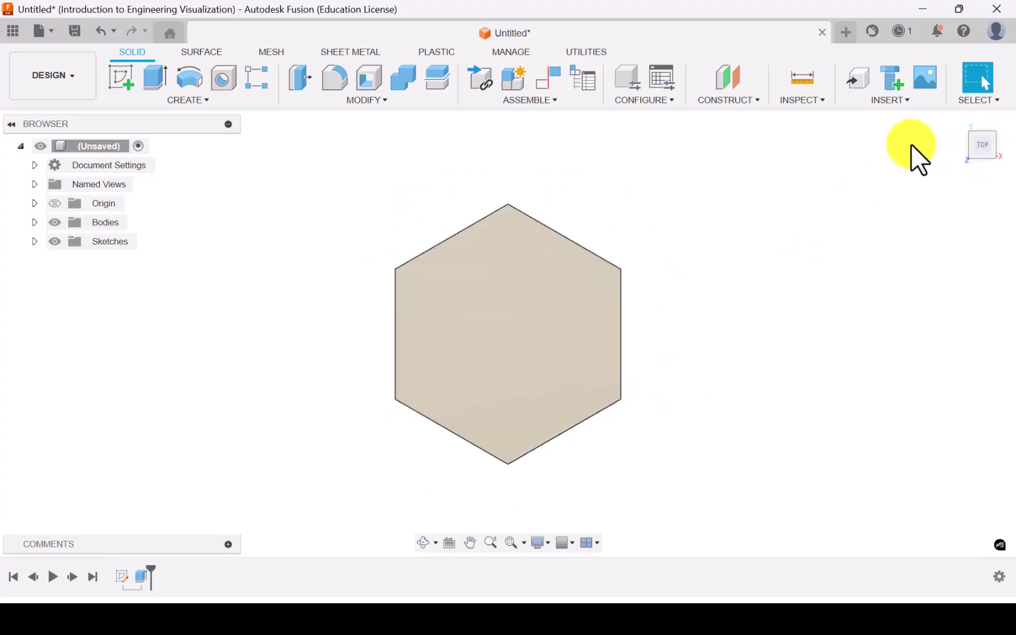
left_click(961, 121)
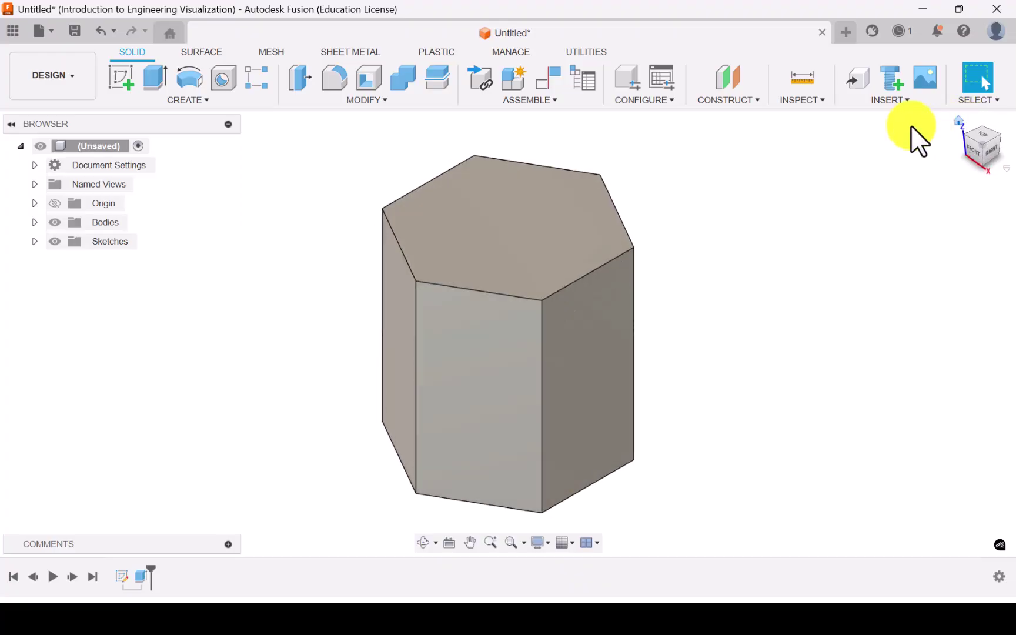
scroll(701, 335, "down", 4)
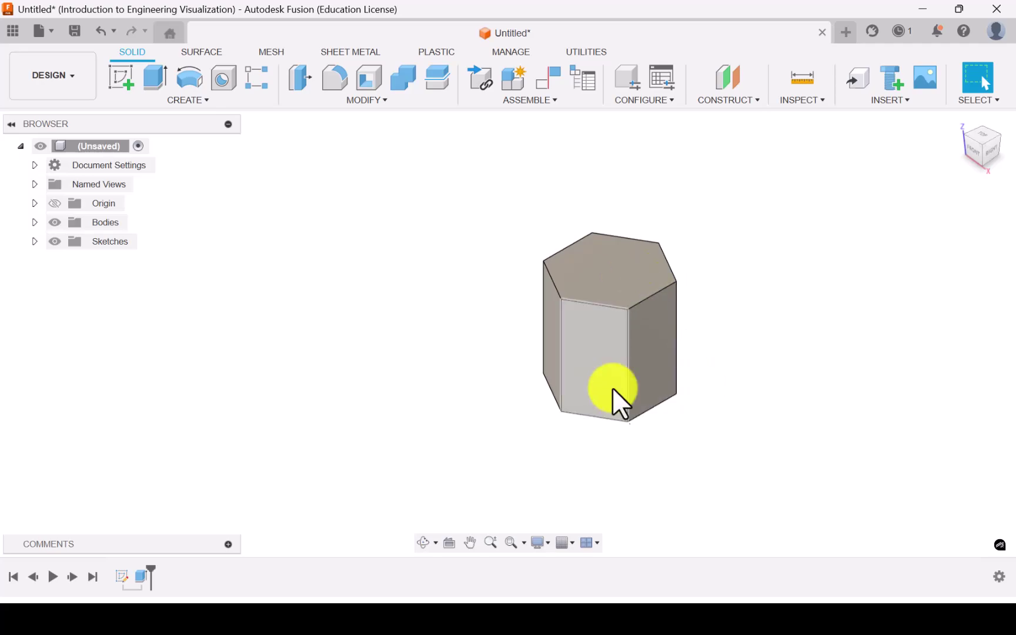
- Rotate the prism body with Move/Copy about a bottom base edge, previewing a 20° tilt
left_click(378, 101)
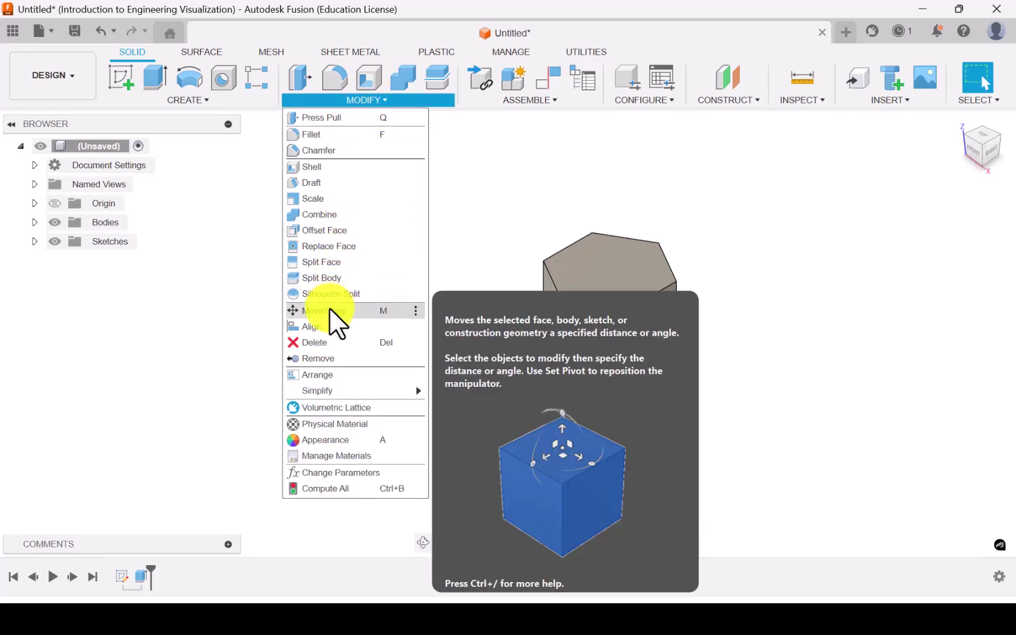
left_click(330, 307)
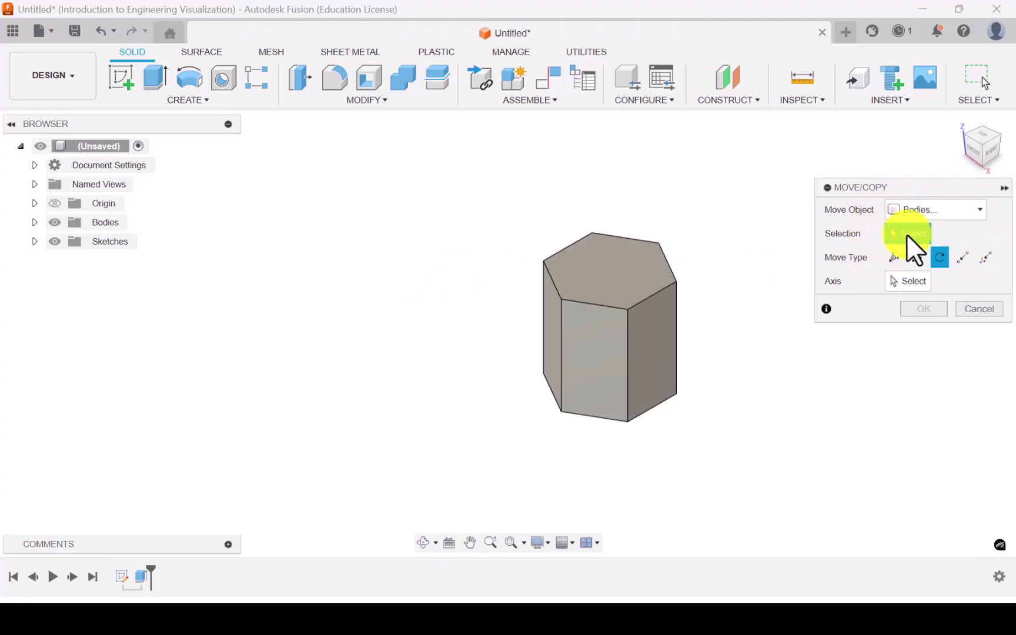
left_click(613, 281)
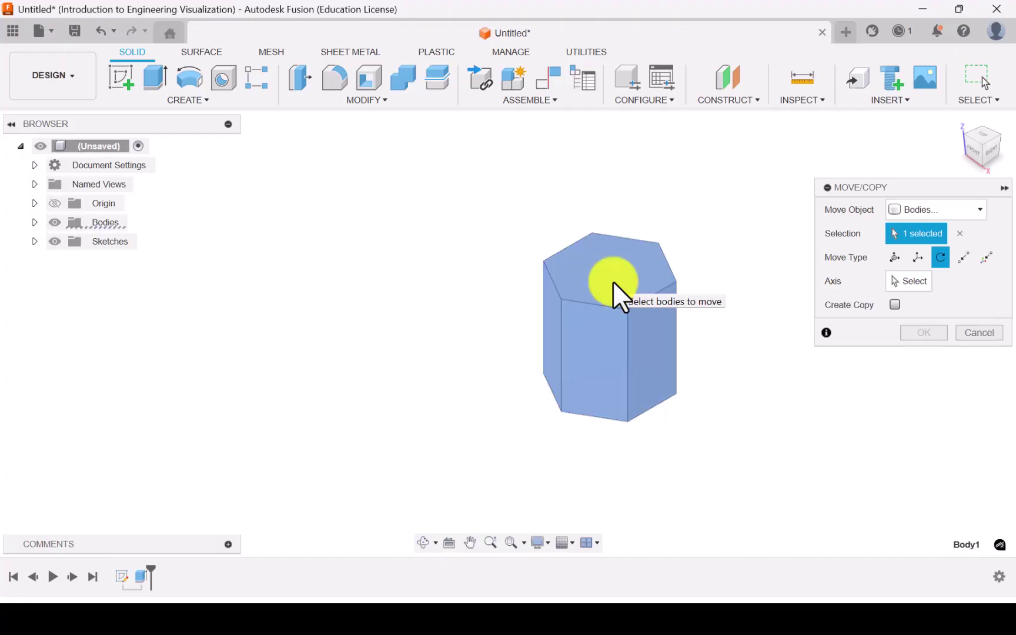
left_click(941, 251)
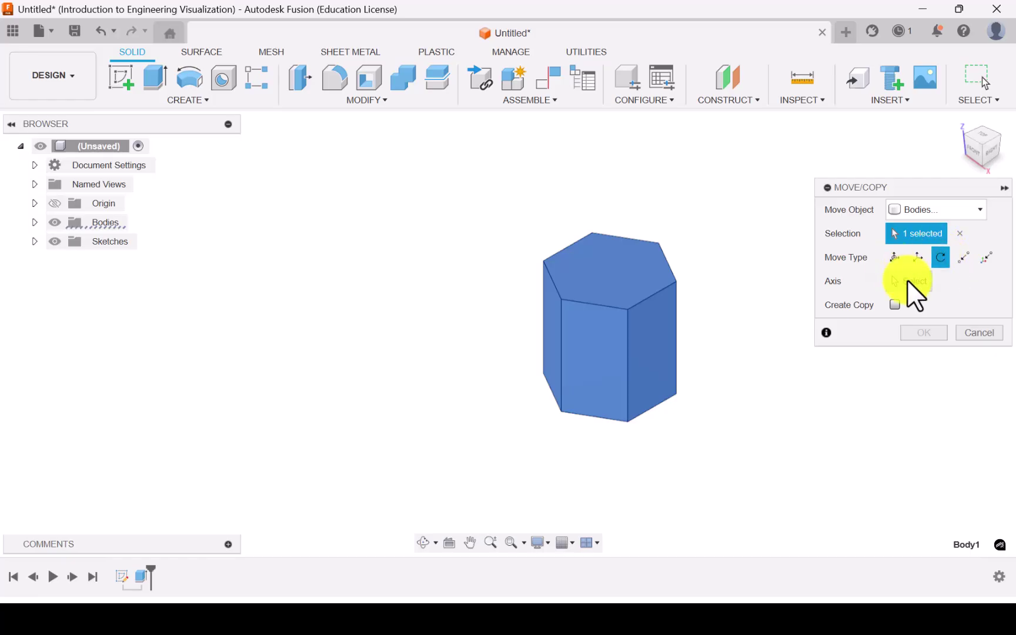
left_click(655, 404)
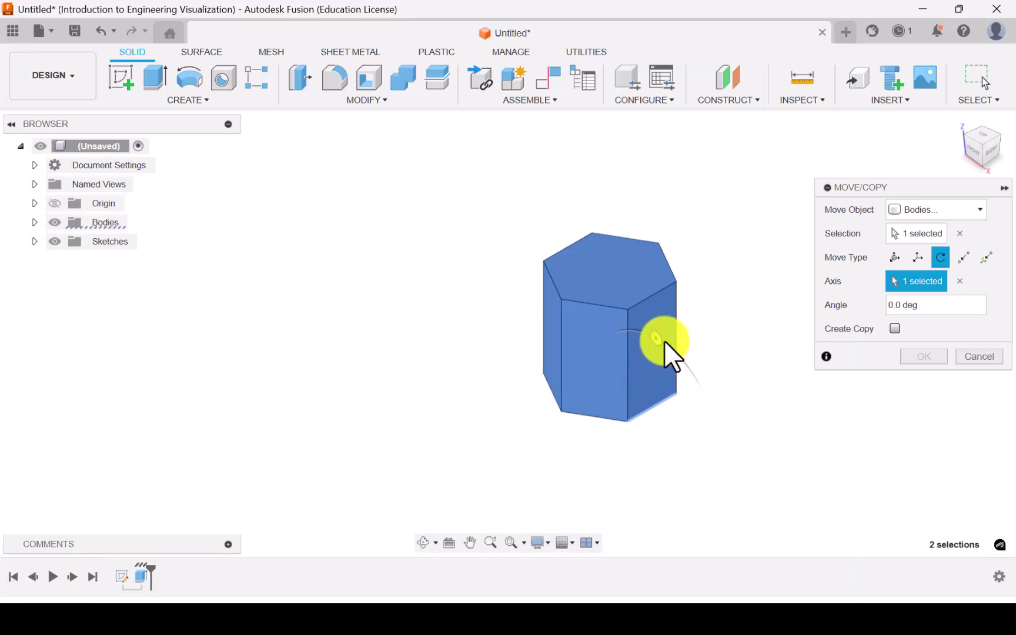
left_click_drag(657, 337, 671, 363)
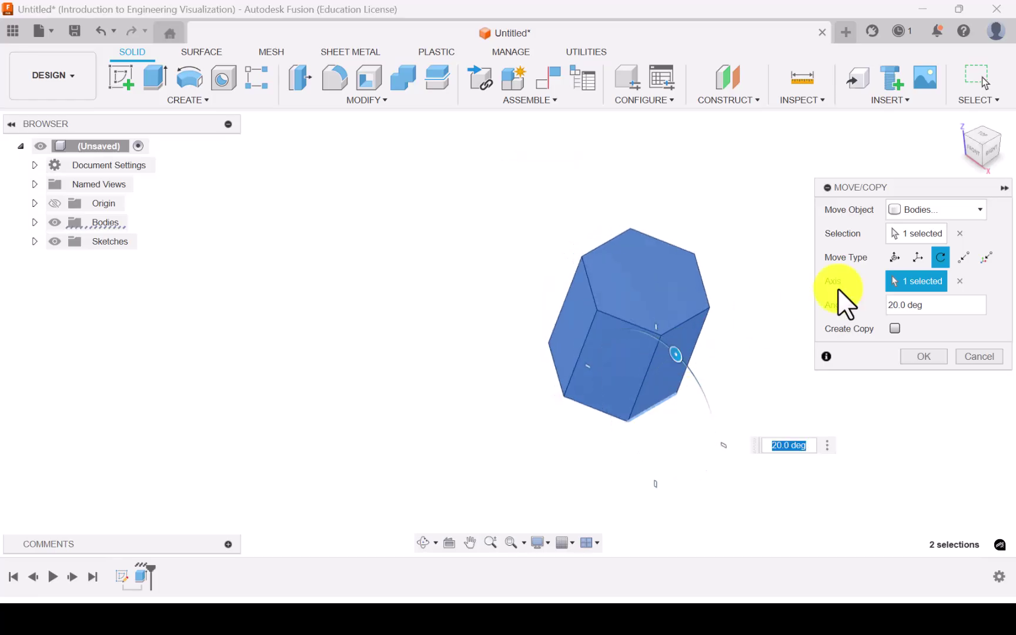
left_click(925, 306)
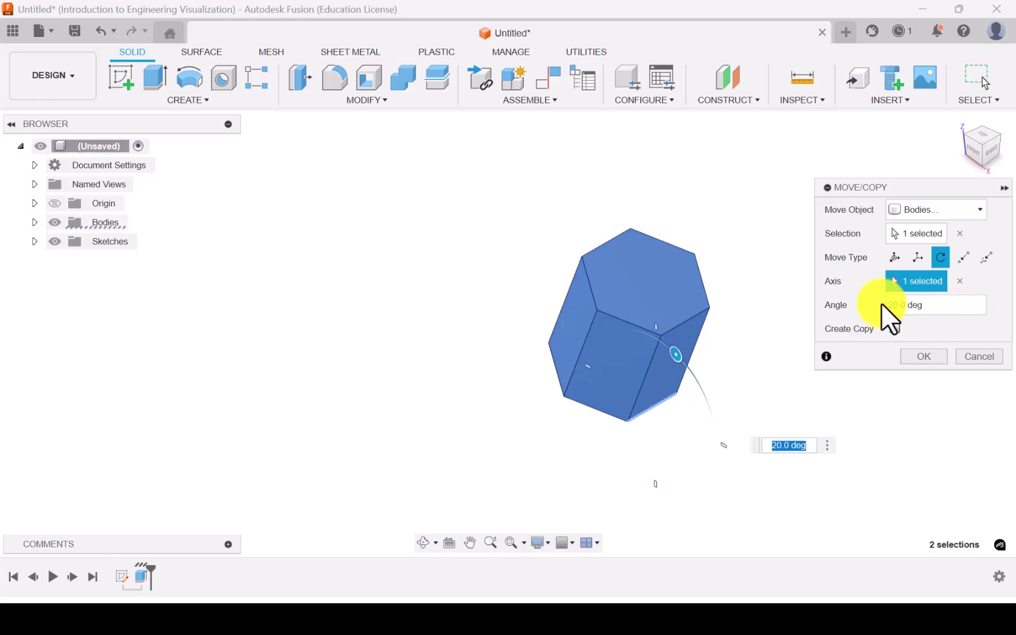
- Switch to the front view, set the rotation angle to 60°, and apply the move
left_click(971, 154)
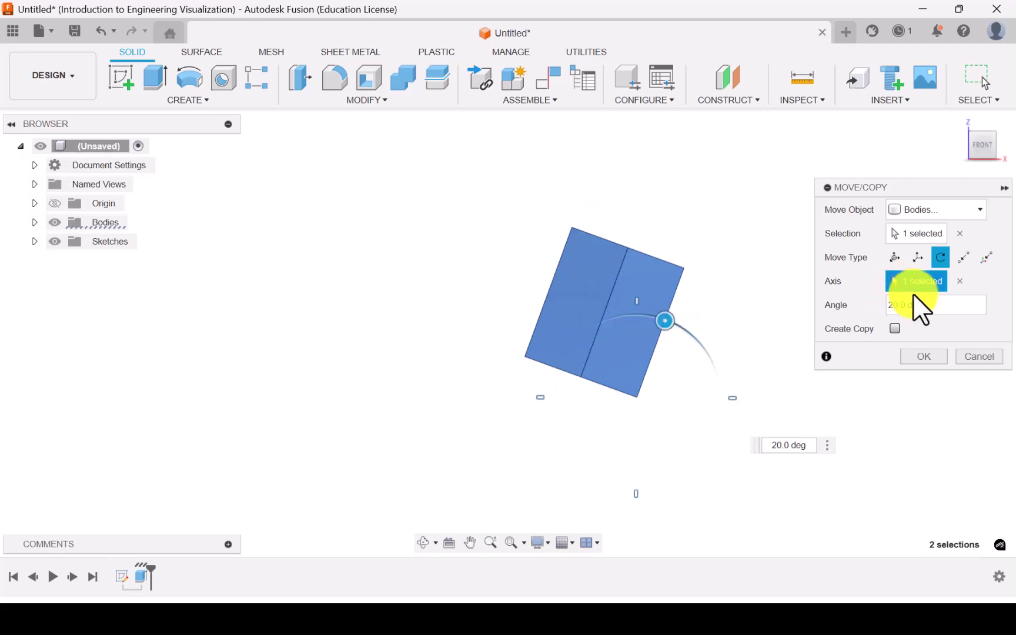
left_click(932, 306)
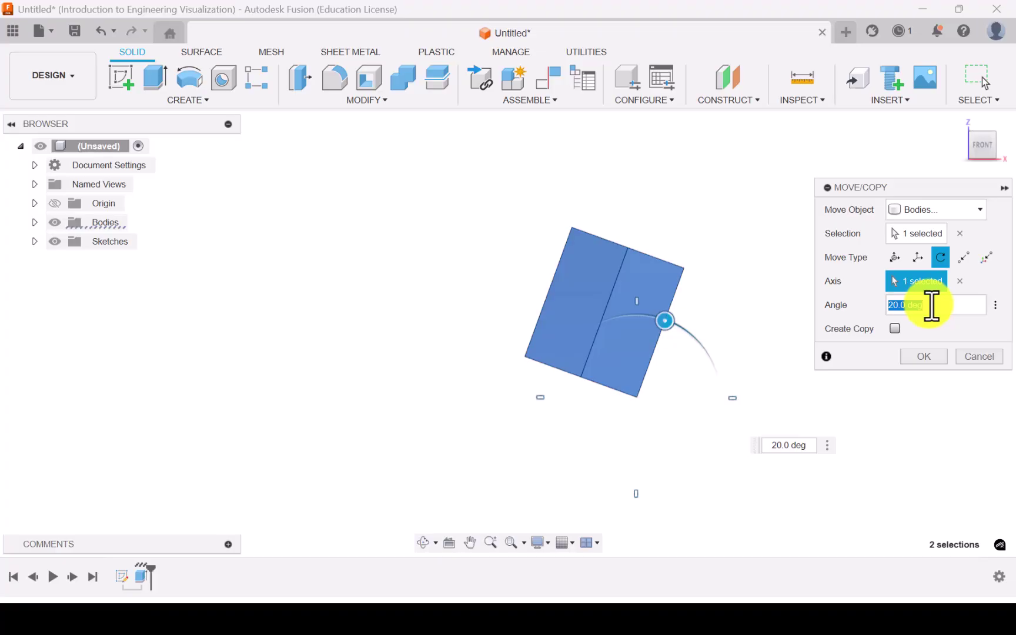
type("60")
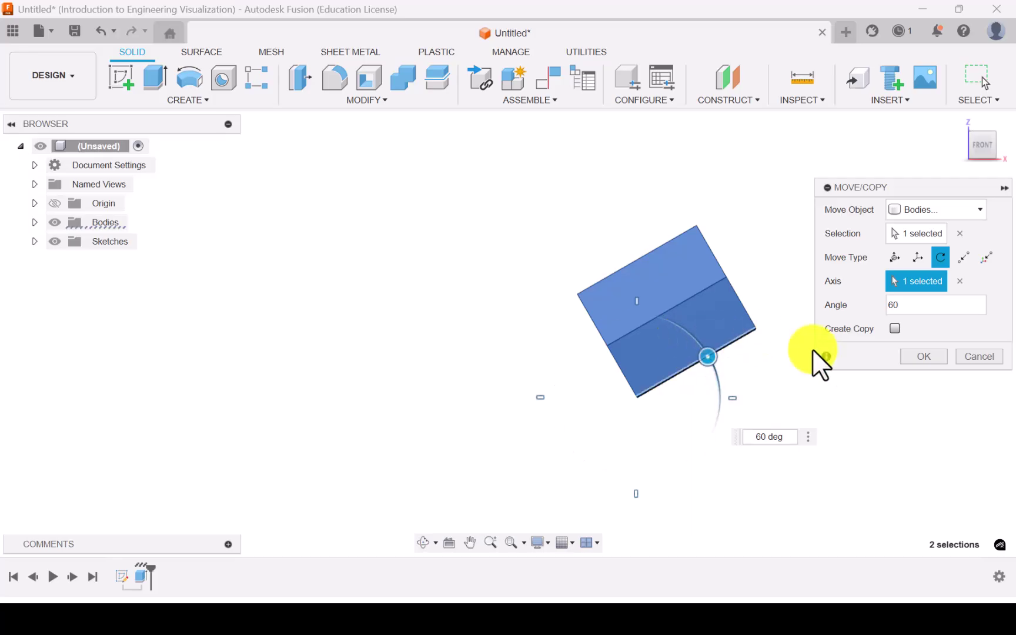
left_click(933, 354)
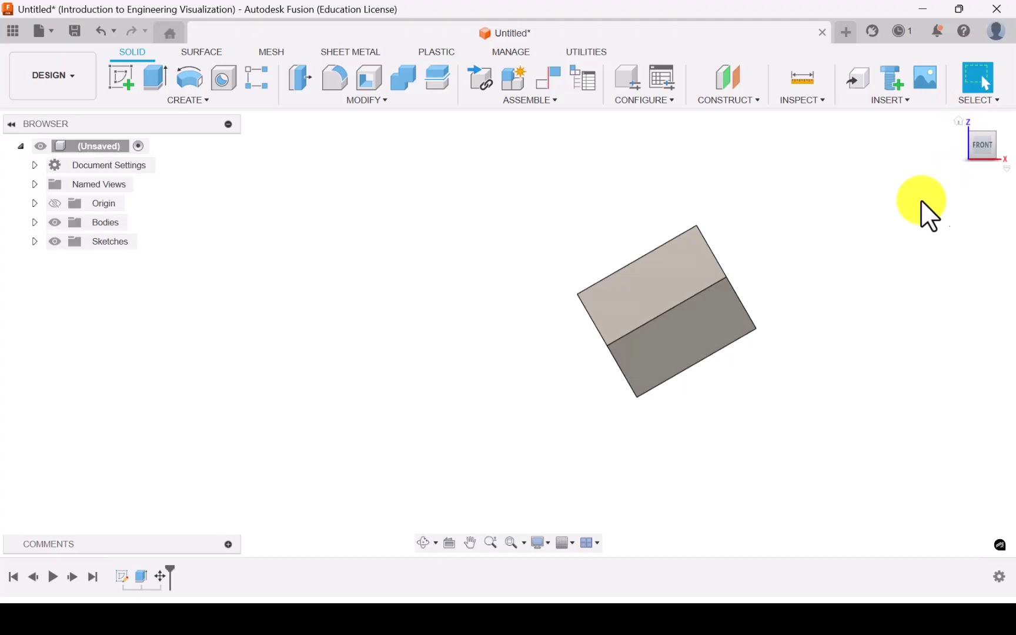
left_click(984, 134)
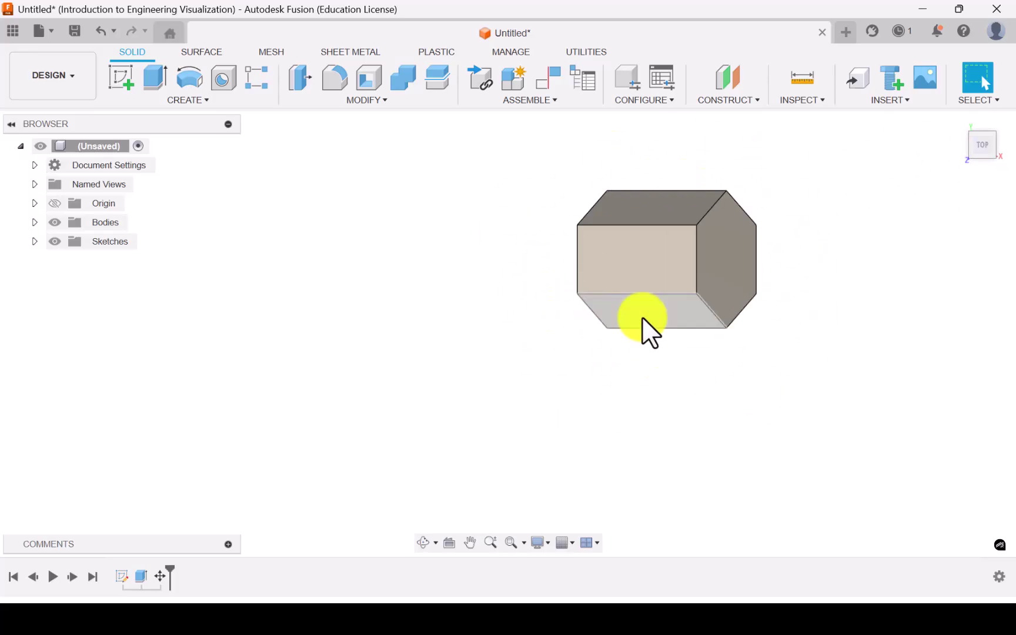
left_click(981, 164)
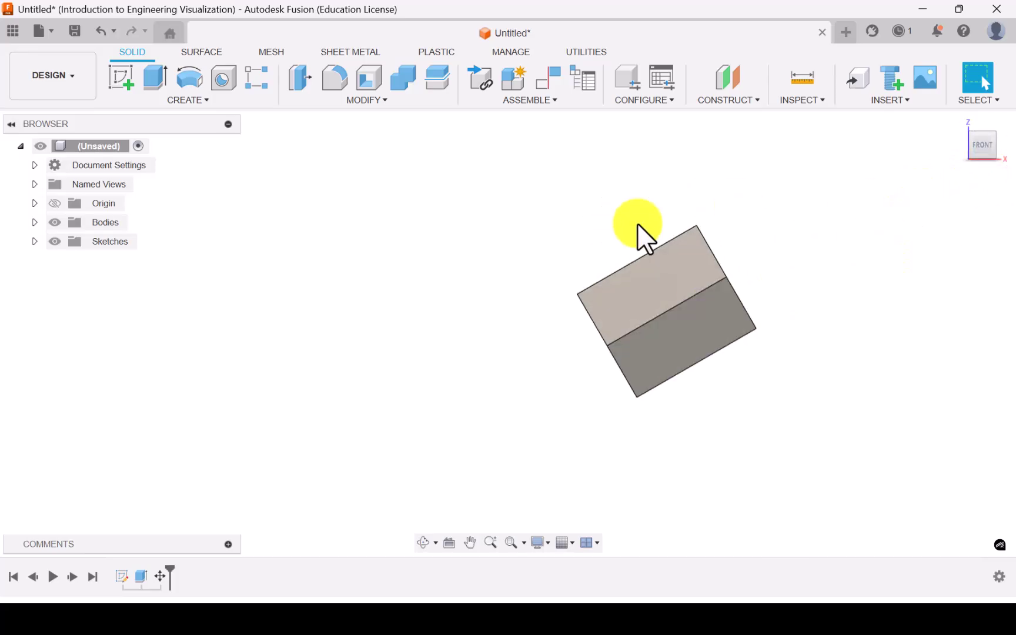